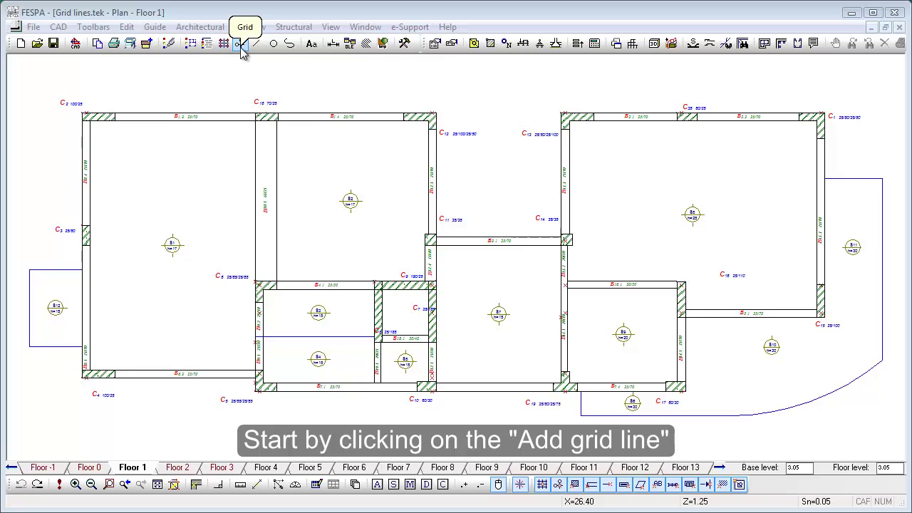
- Draw vertical grid line 1 from column C2 down past column C4
click(241, 44)
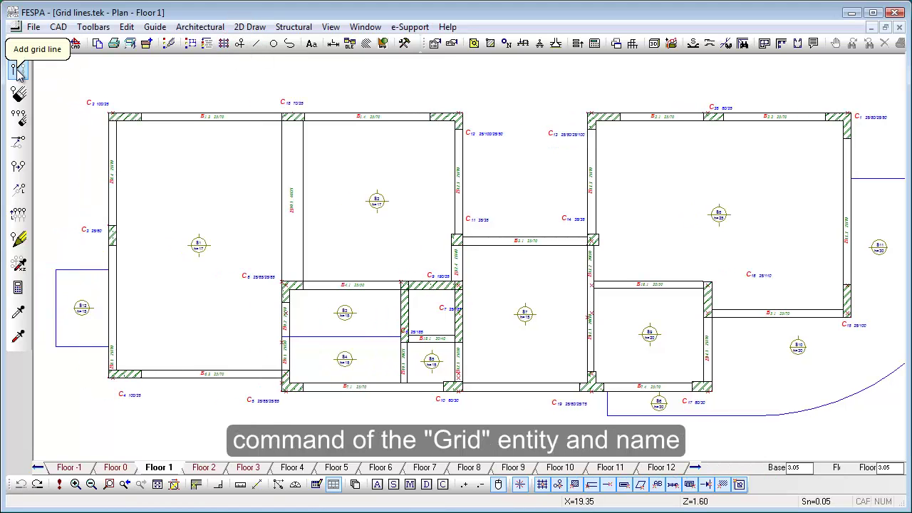
click(18, 70)
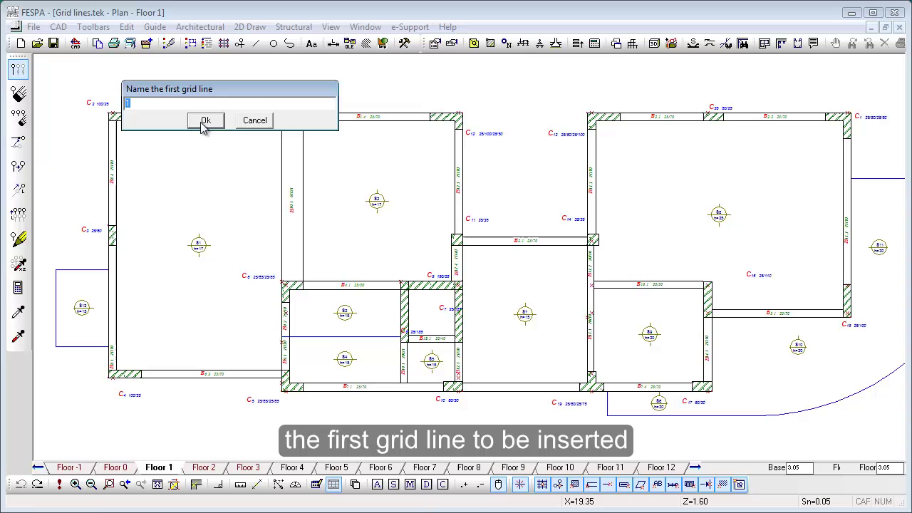
click(206, 121)
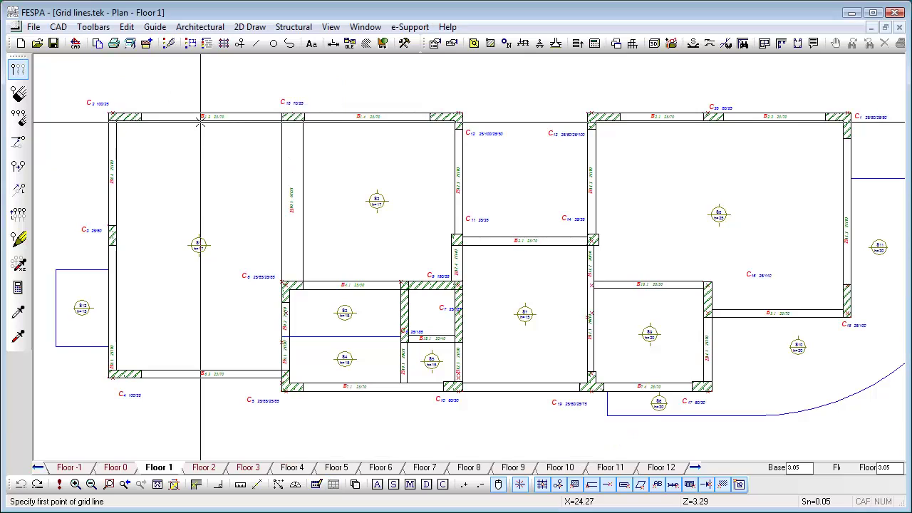
click(114, 114)
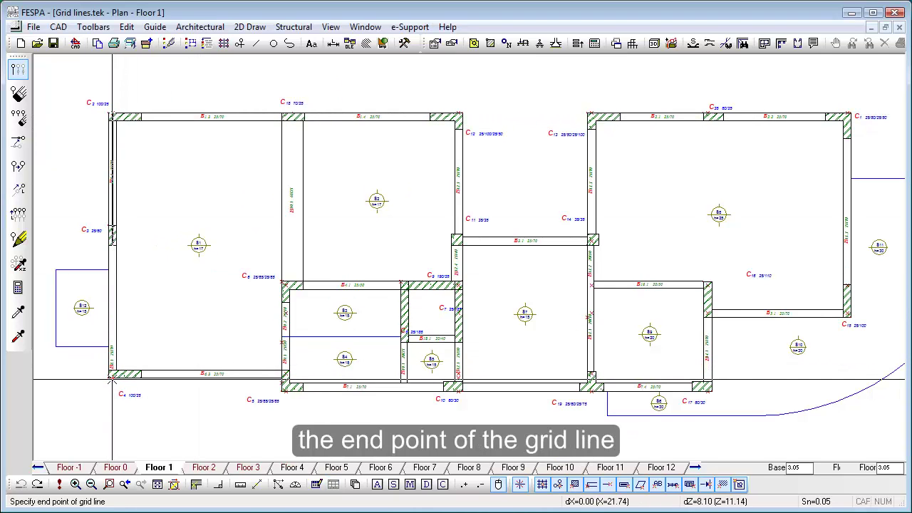
click(112, 383)
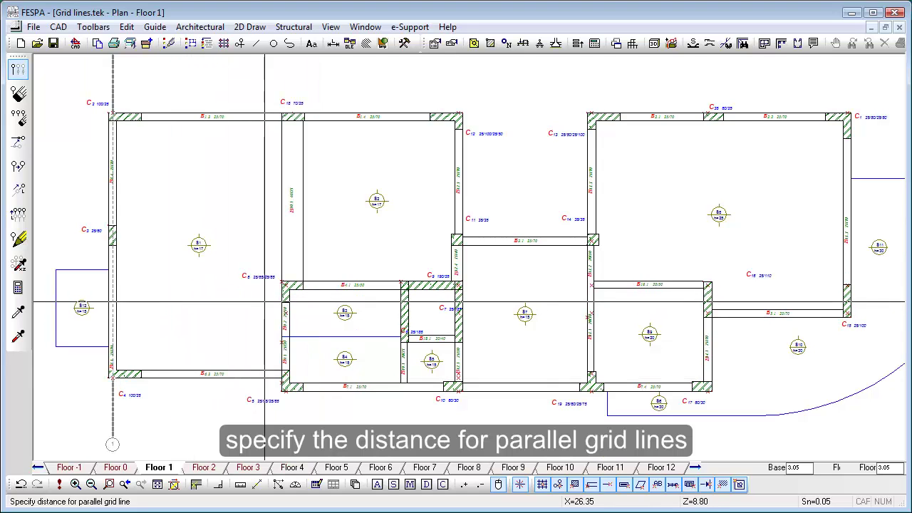
- Add parallel grid lines 2, 3, 4, 6 and 7 through columns C15, C12, C35 and C1
click(285, 307)
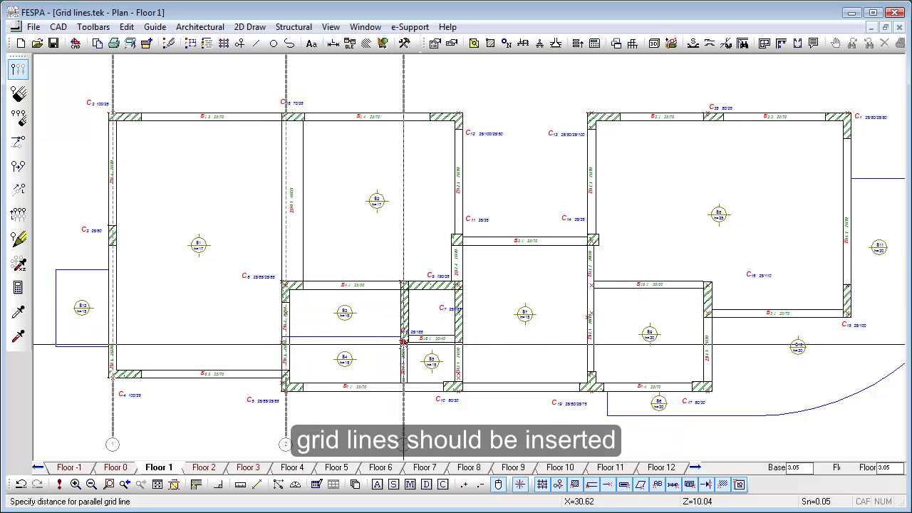
click(404, 342)
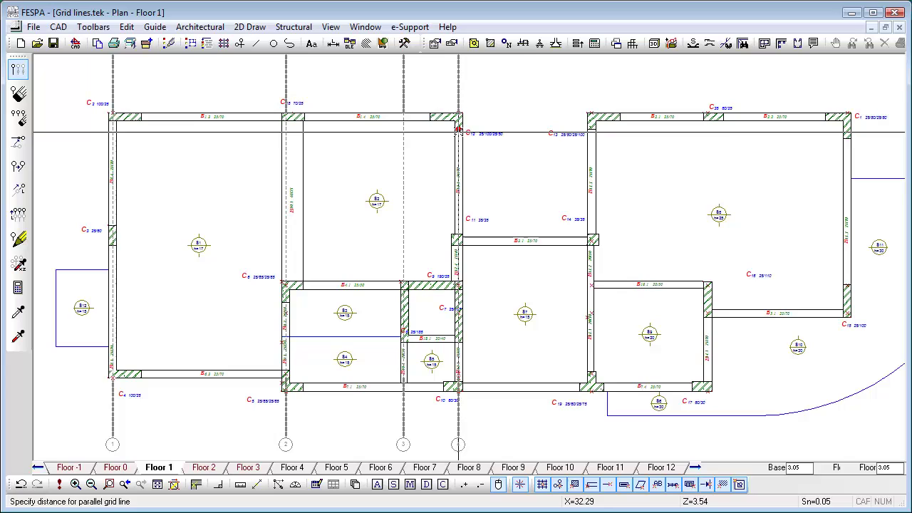
click(462, 130)
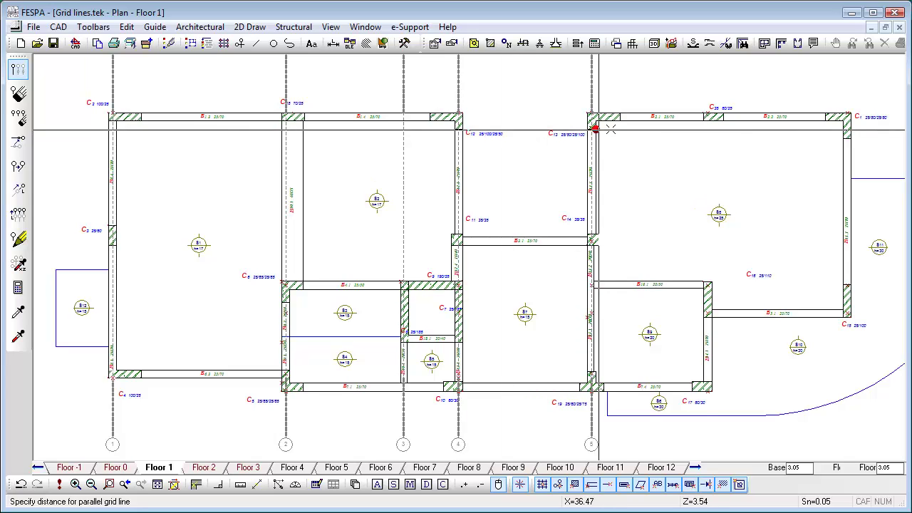
click(707, 157)
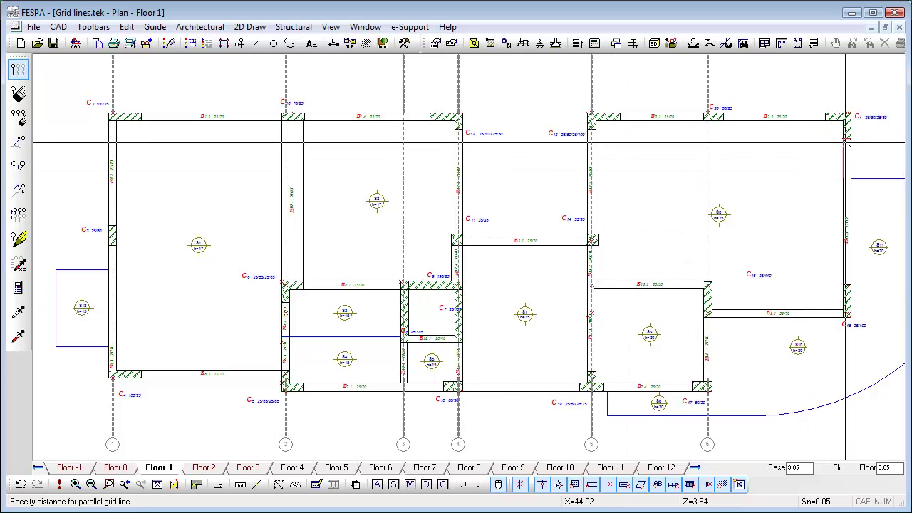
click(848, 140)
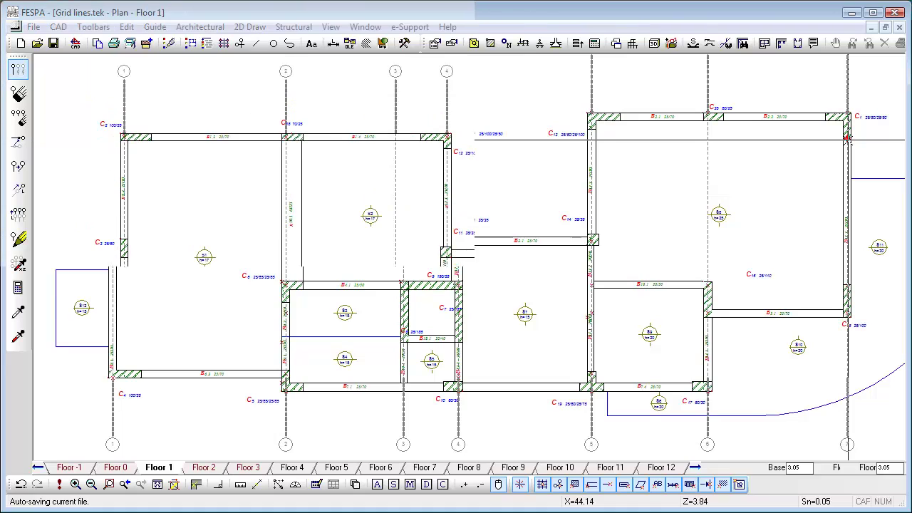
- Draw horizontal grid line A from column C2 to column C1
click(157, 488)
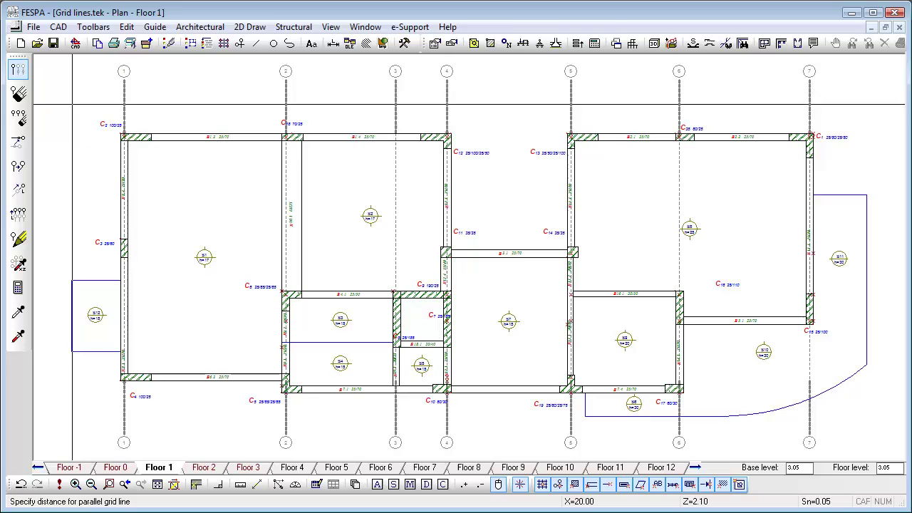
click(21, 71)
text(A)
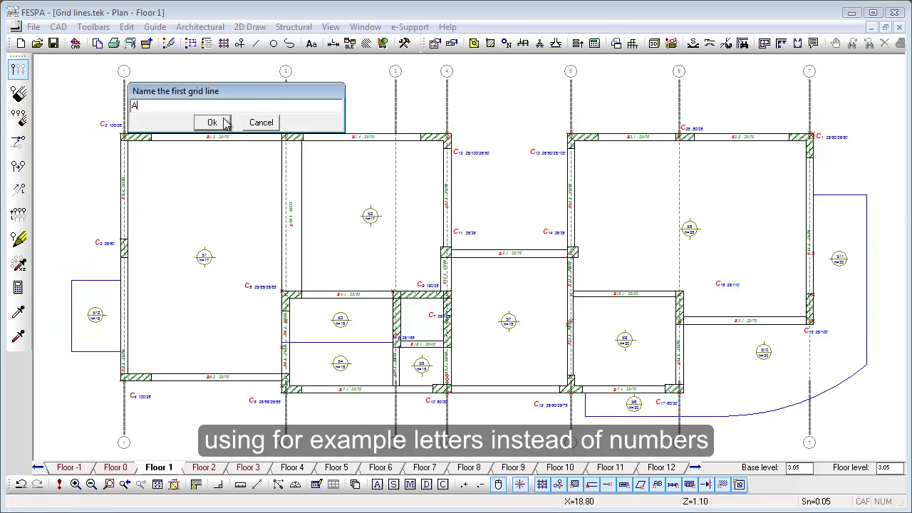
click(223, 123)
scroll(118, 138, up, 1)
click(125, 138)
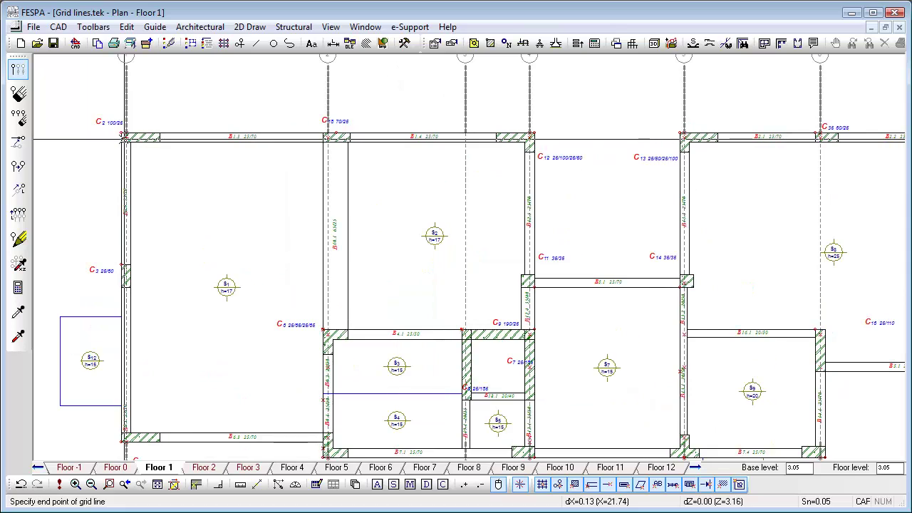
click(726, 136)
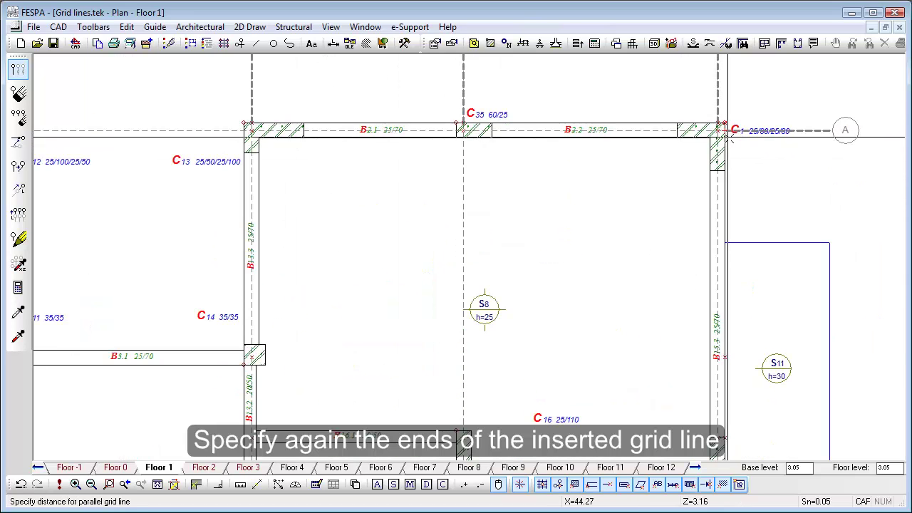
- Add parallel lettered grid lines below A, continuing through C to E
scroll(726, 135, down, 2)
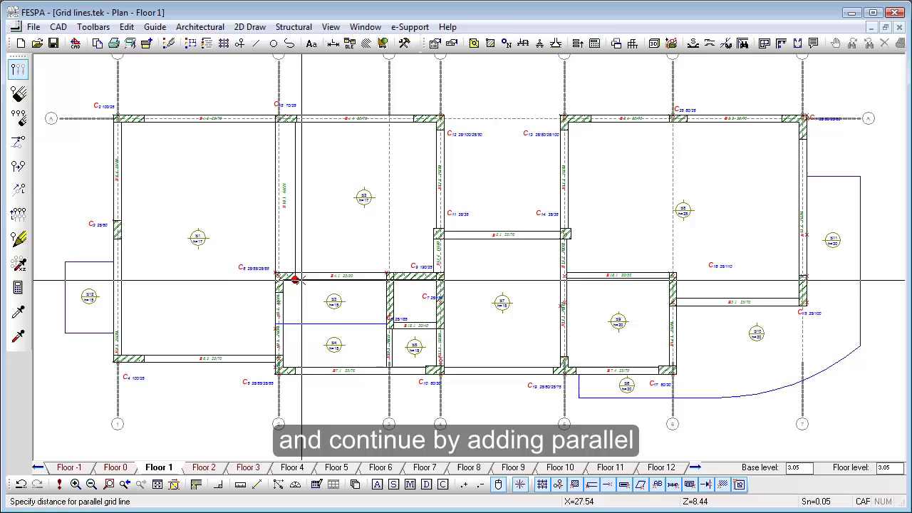
scroll(302, 280, up, 1)
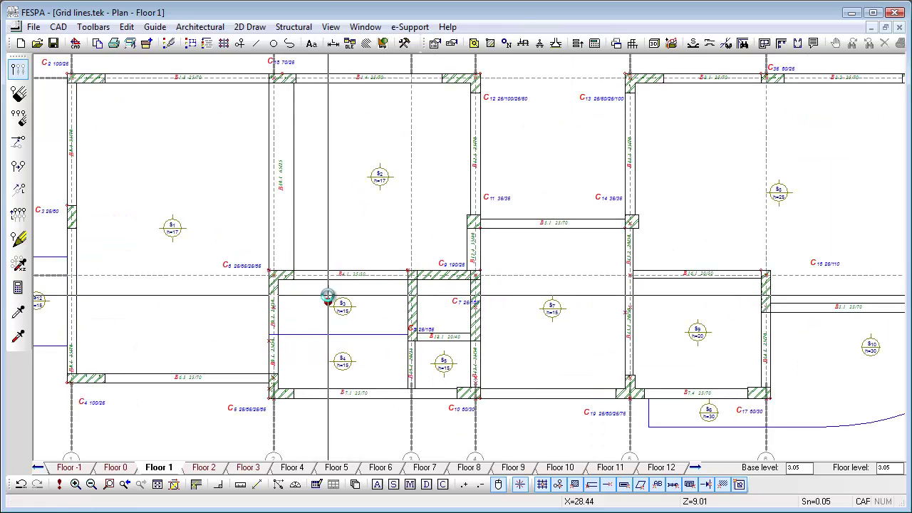
scroll(327, 295, down, 1)
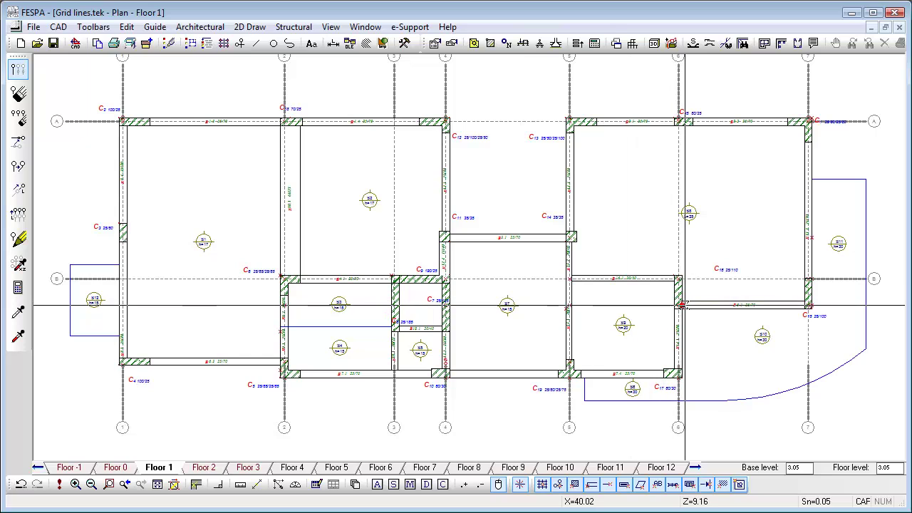
click(681, 306)
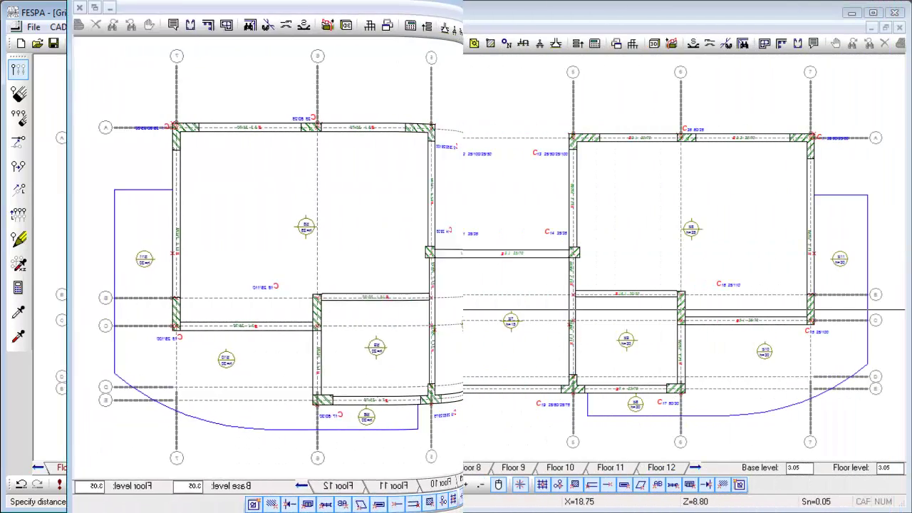
- Set the grid line colour to bright green and apply these properties to grid line 2
click(20, 313)
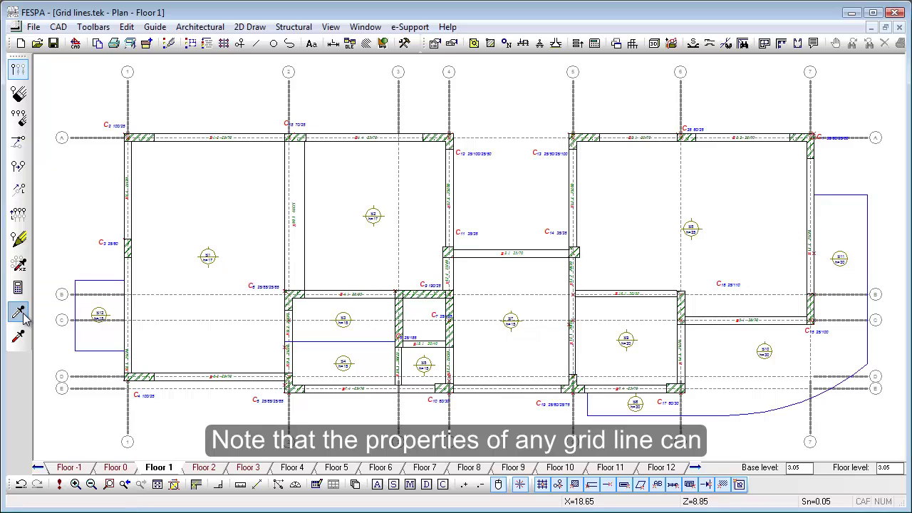
click(289, 107)
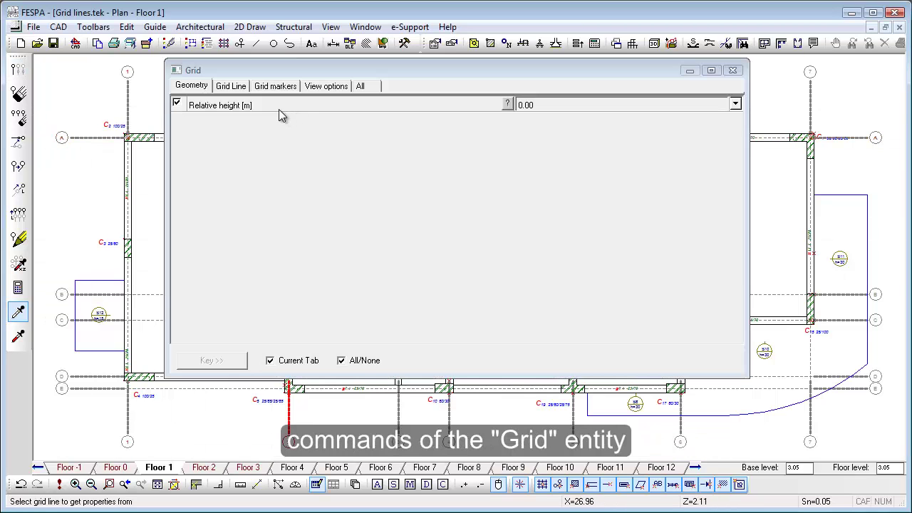
click(228, 90)
click(654, 139)
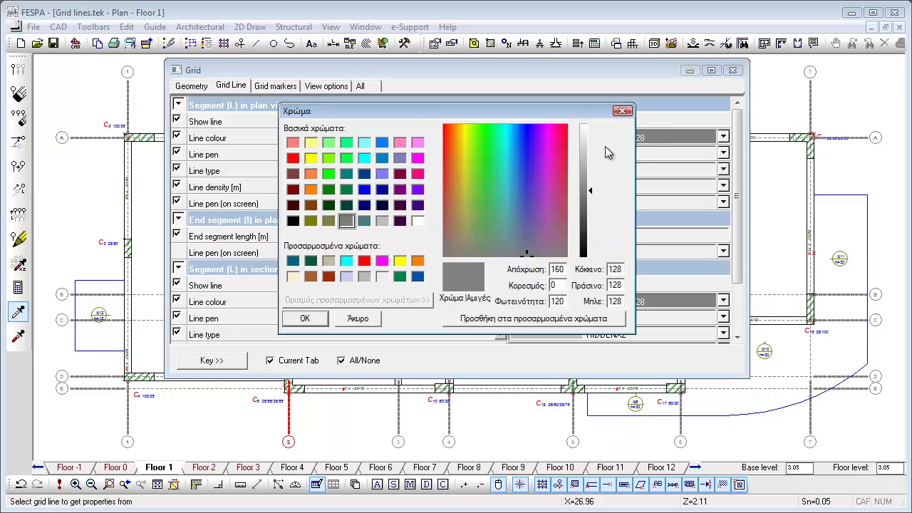
click(329, 173)
click(309, 318)
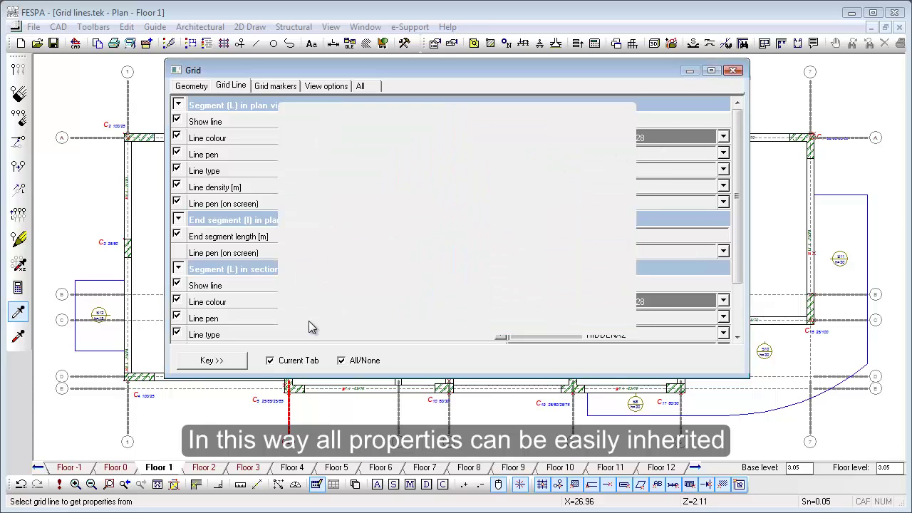
click(733, 70)
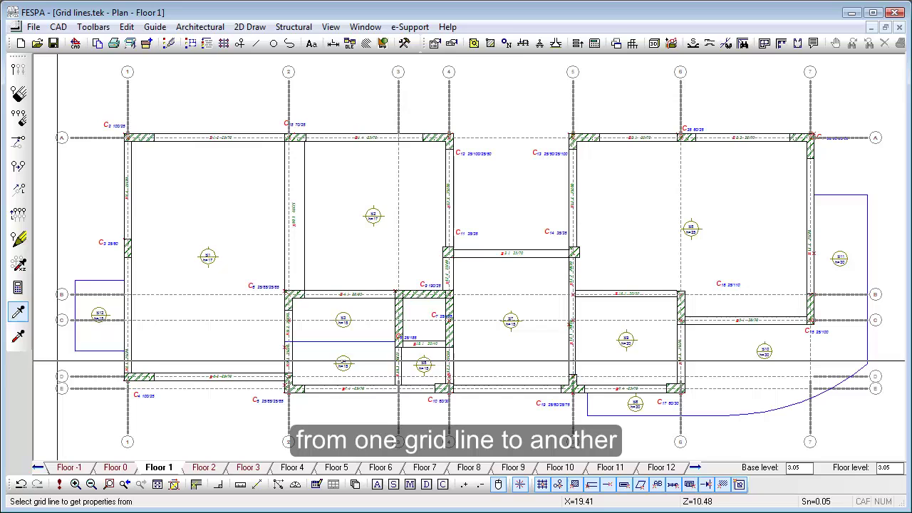
click(19, 337)
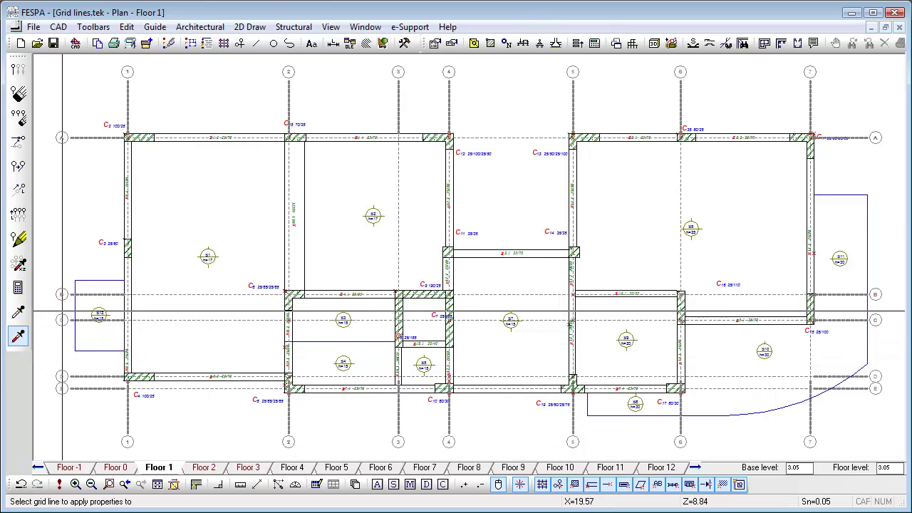
click(287, 110)
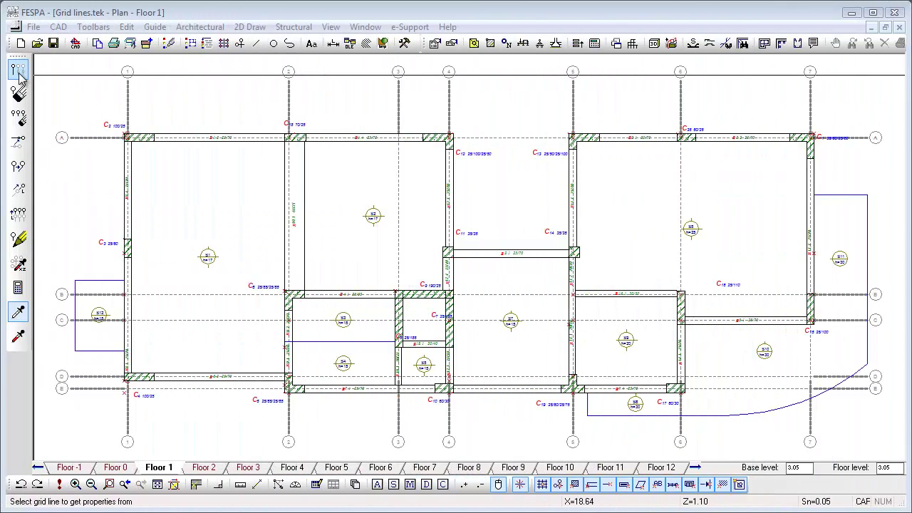
- Draw horizontal grid line F across the plan between lines A and B
click(19, 68)
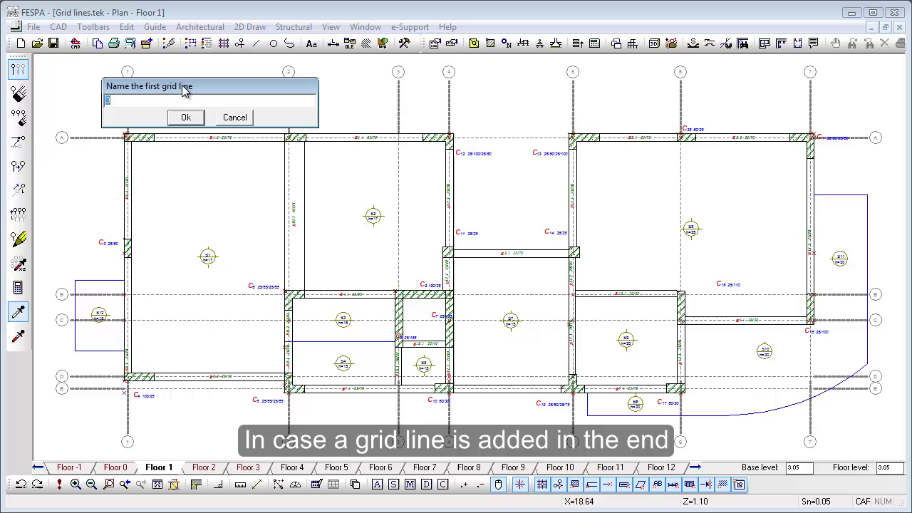
click(190, 120)
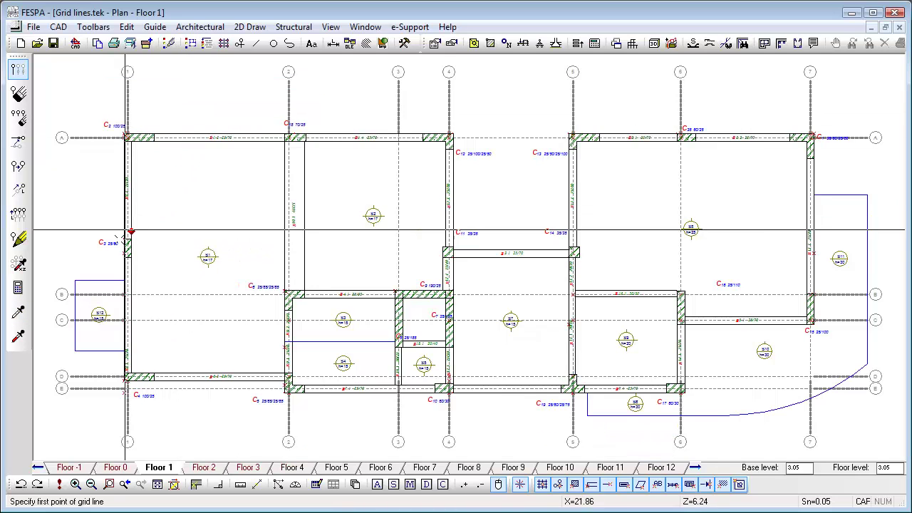
click(127, 255)
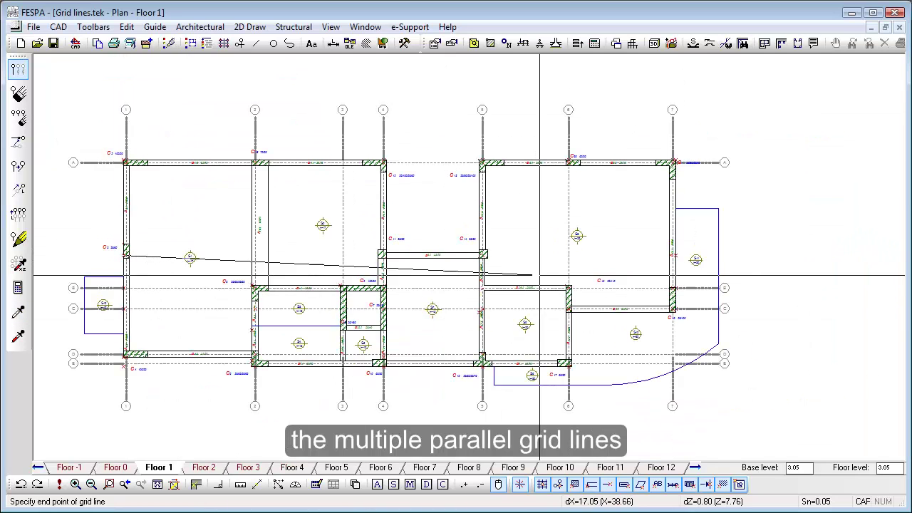
scroll(674, 257, up, 2)
click(673, 255)
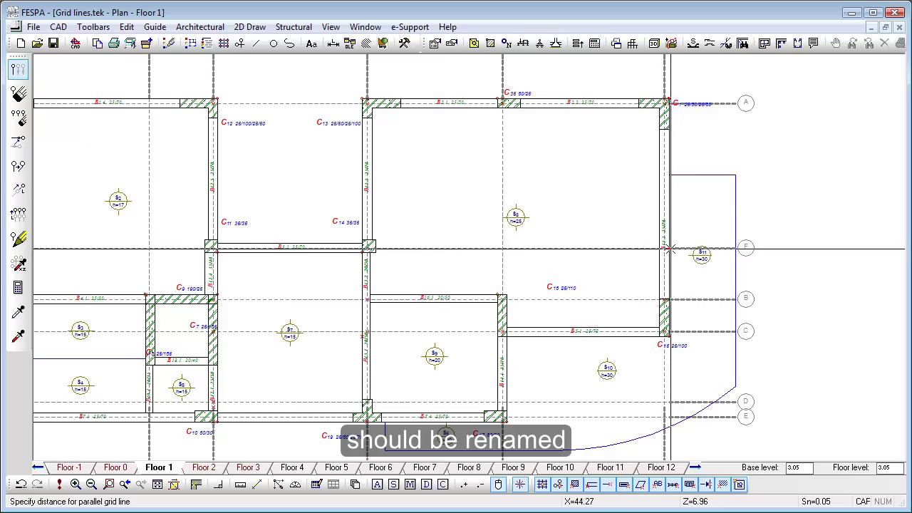
scroll(682, 263, down, 2)
scroll(427, 285, down, 1)
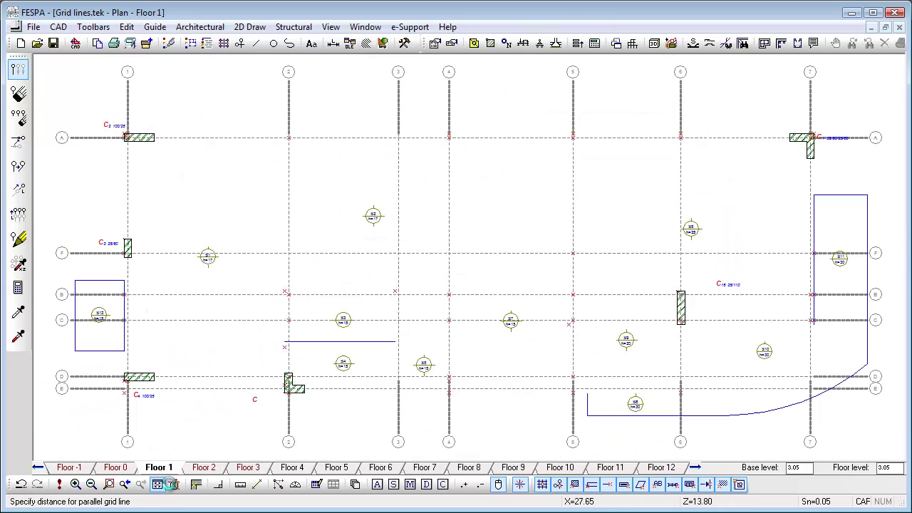
scroll(200, 301, up, 1)
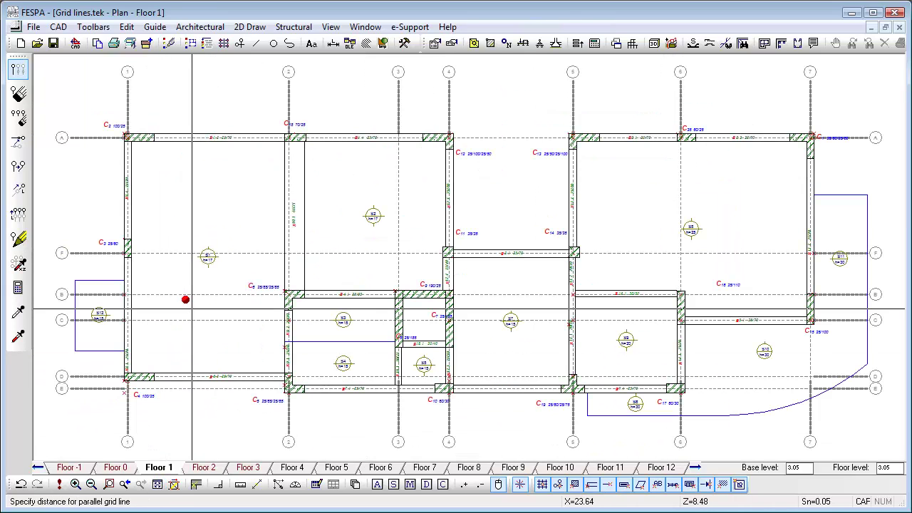
- Rename horizontal grid lines from A to the bottom line, starting with A
click(18, 289)
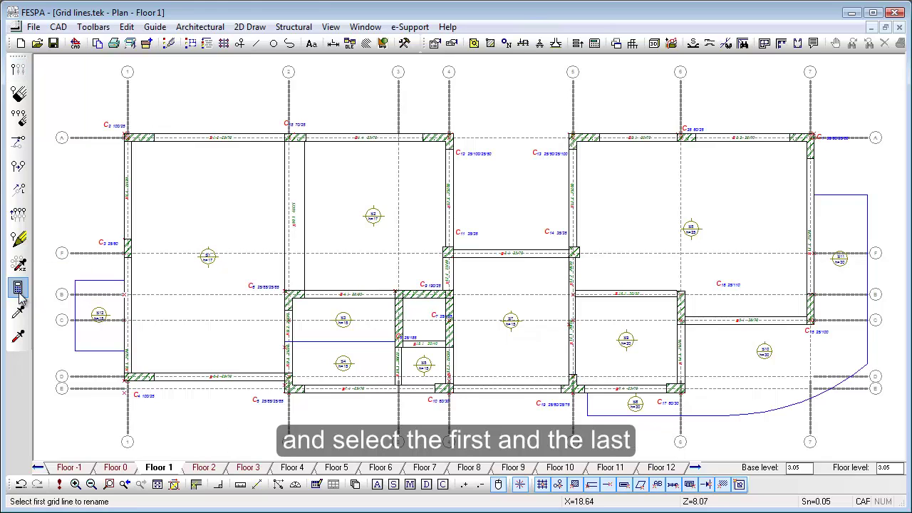
click(95, 137)
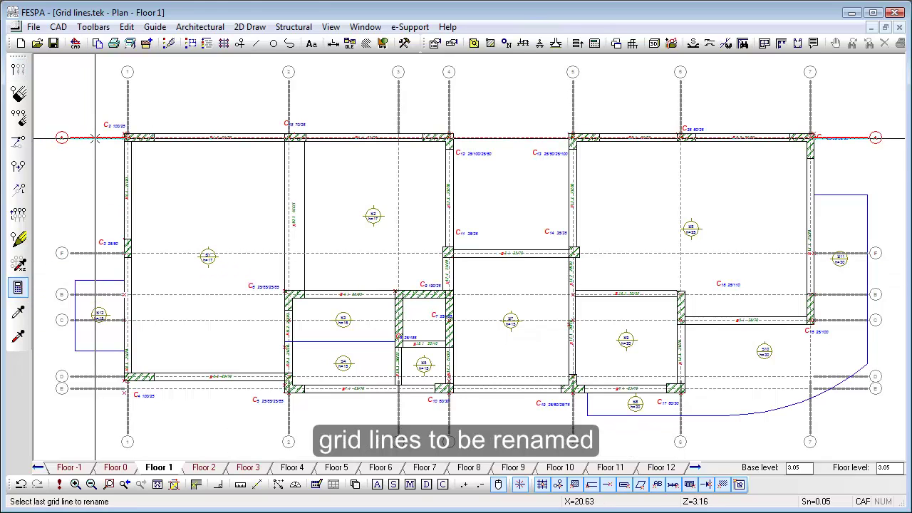
click(107, 388)
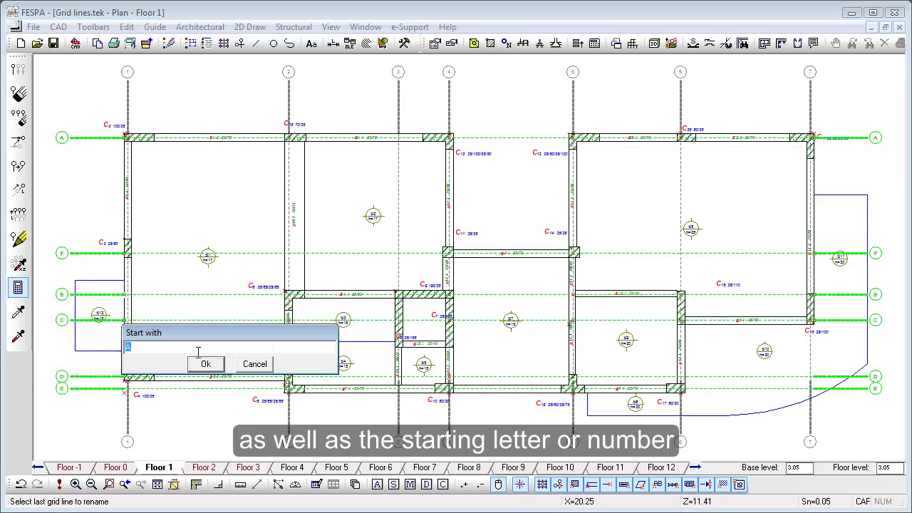
click(205, 365)
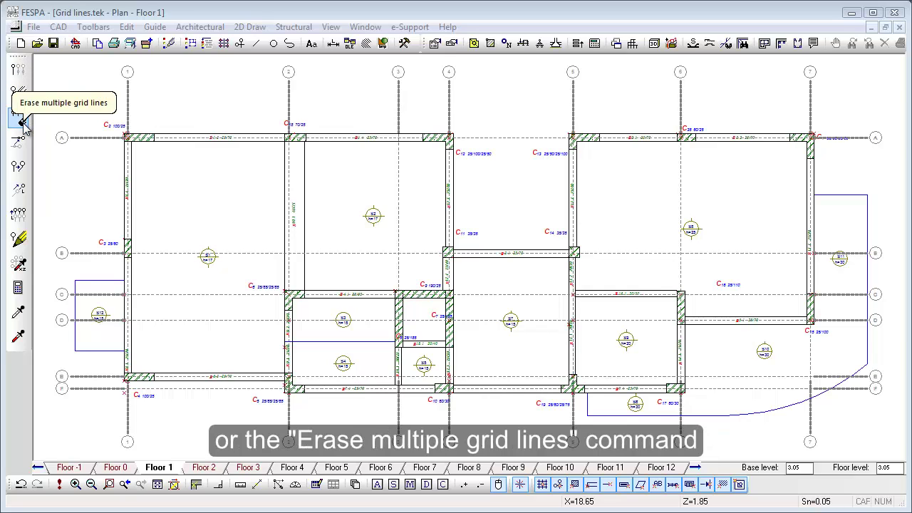
click(18, 118)
click(77, 137)
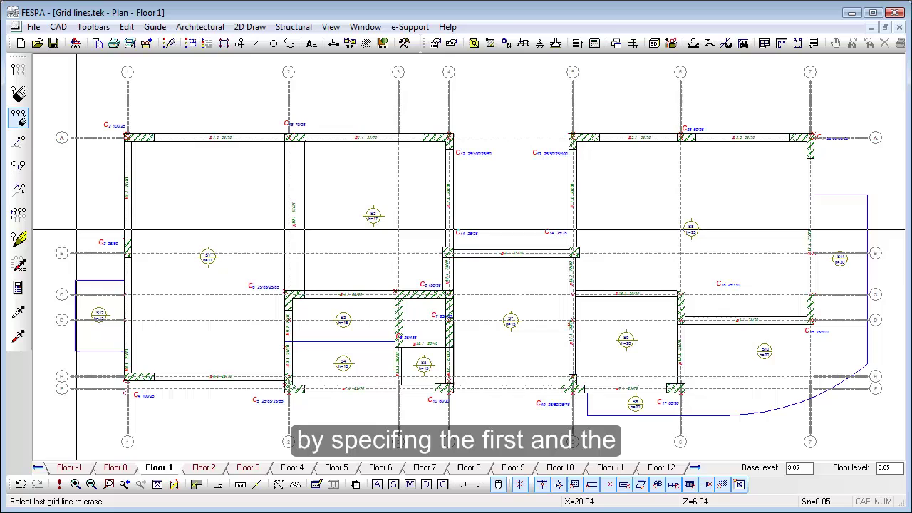
click(85, 320)
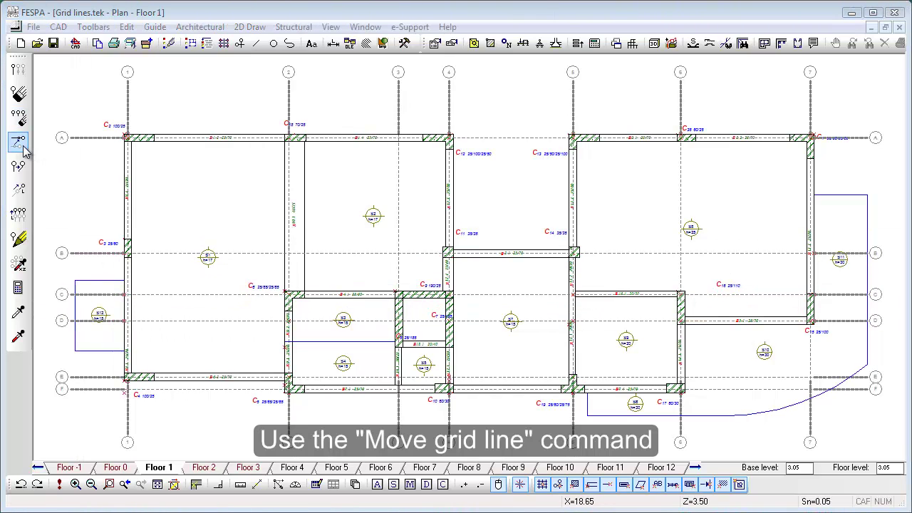
click(18, 141)
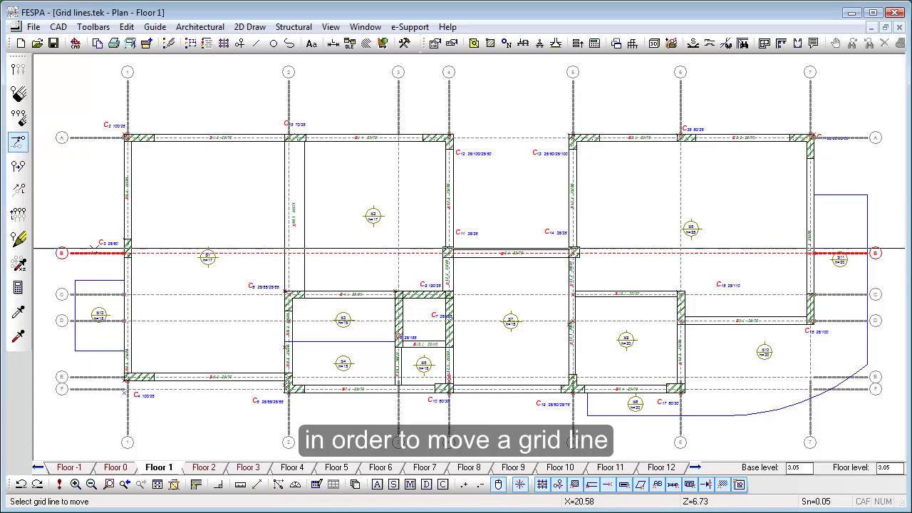
click(96, 254)
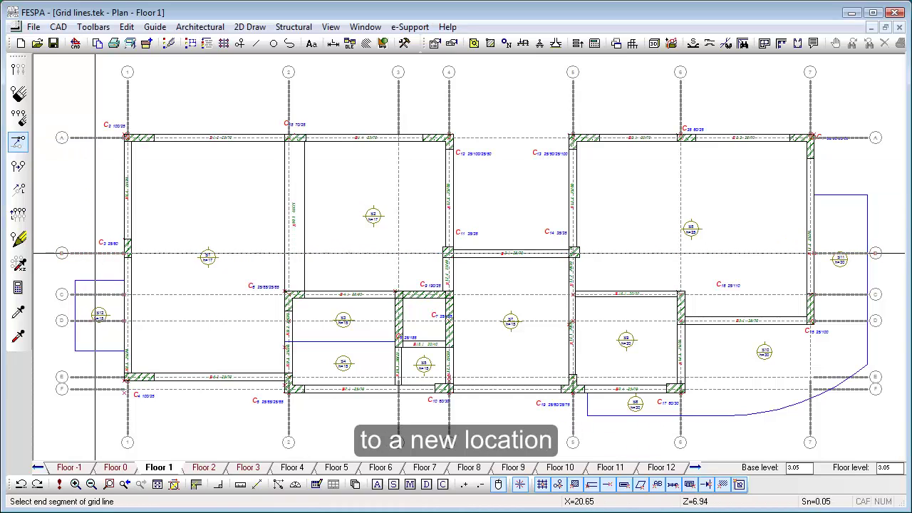
click(124, 254)
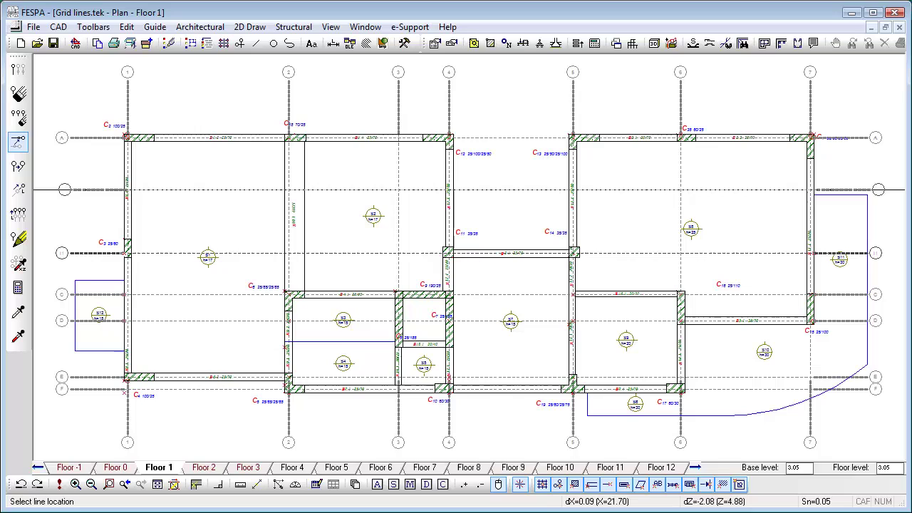
click(127, 188)
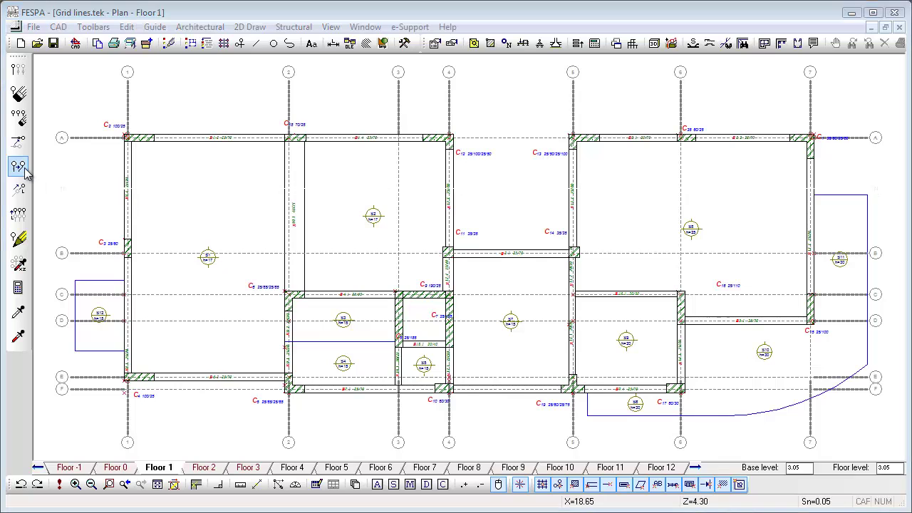
click(19, 167)
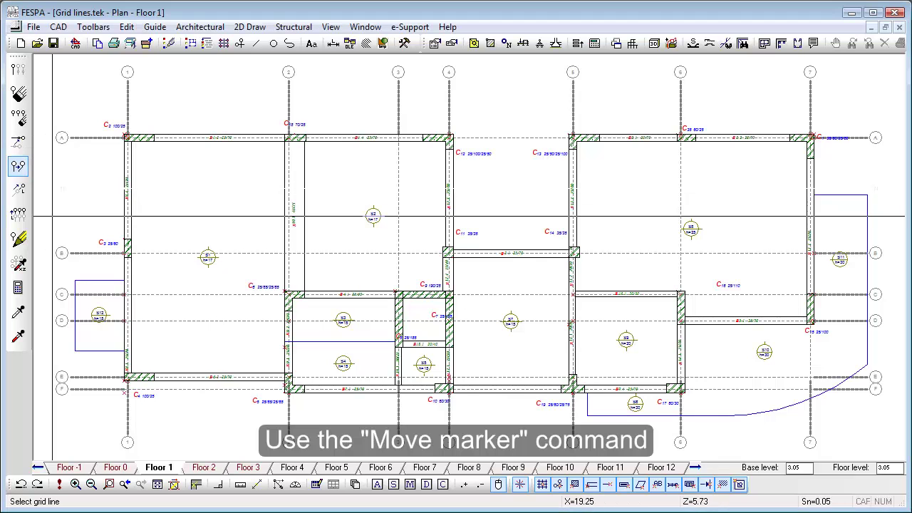
click(69, 254)
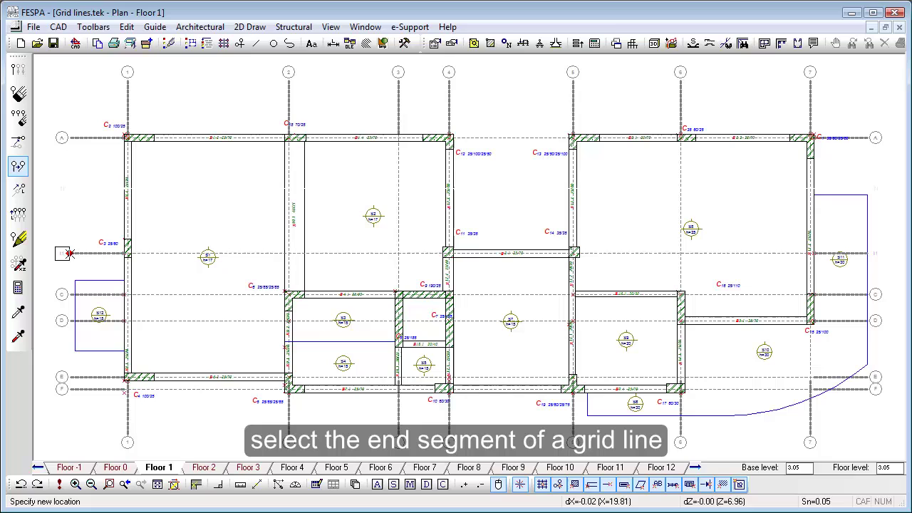
click(61, 233)
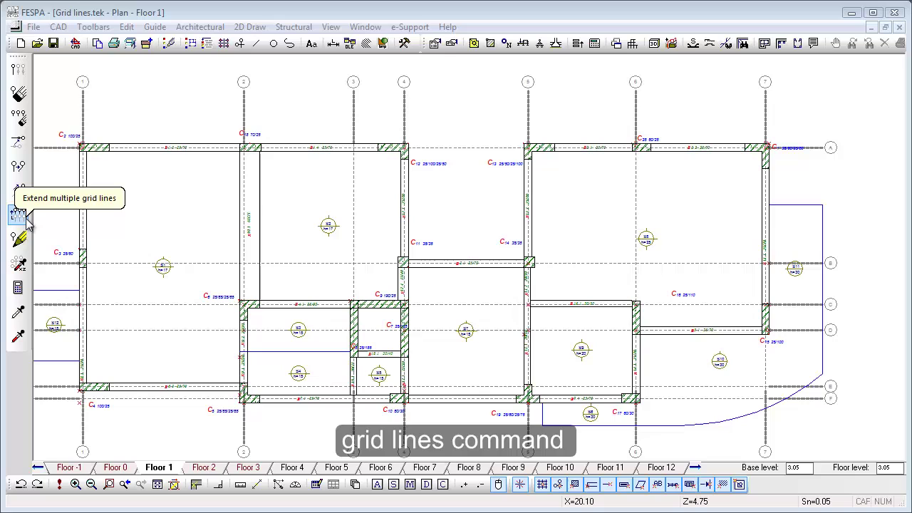
- Extend the right ends of grid lines A through F by 2 m, then fit the plan
click(20, 215)
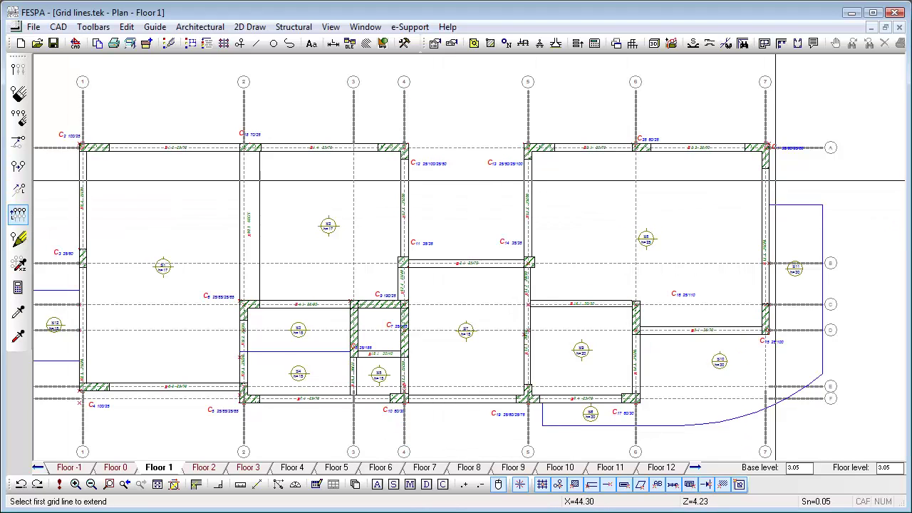
click(776, 147)
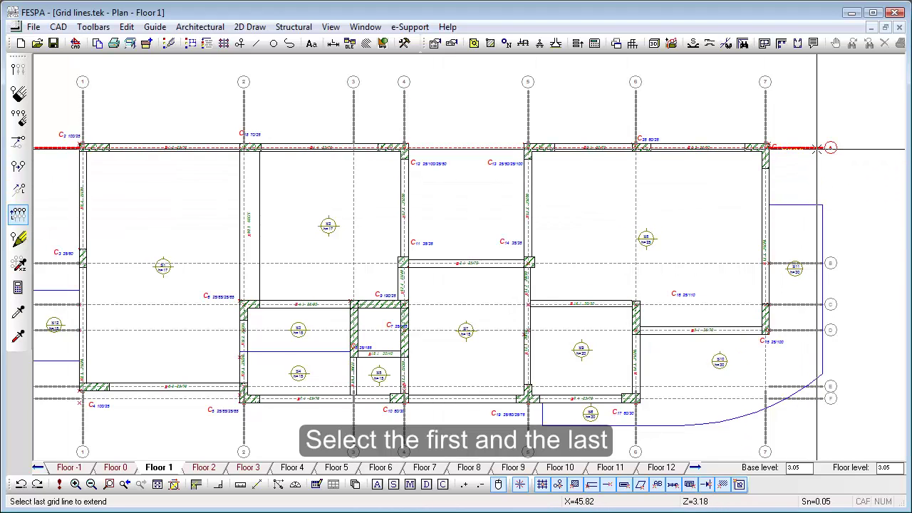
click(804, 387)
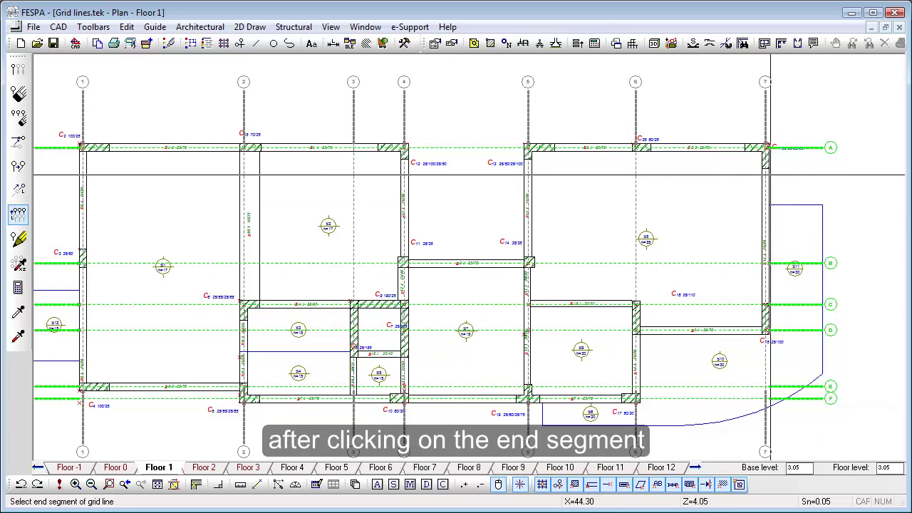
click(771, 147)
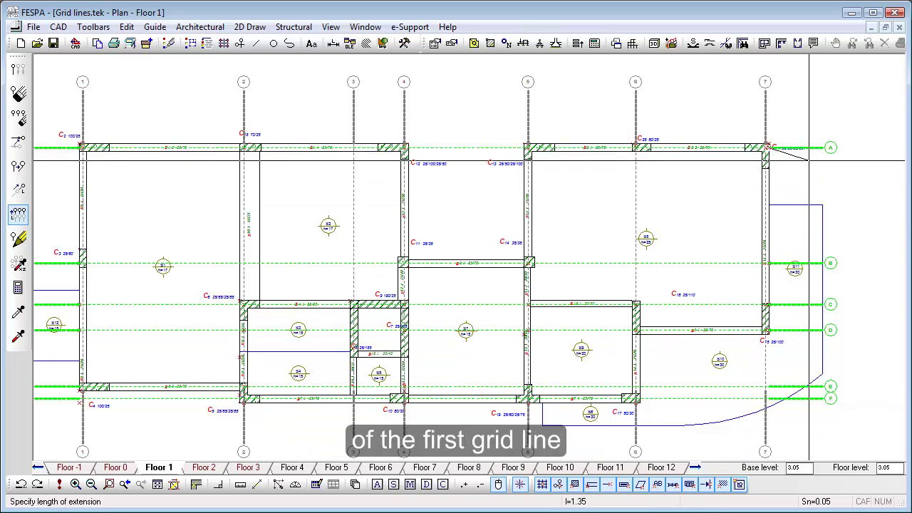
text(2)
key(Return)
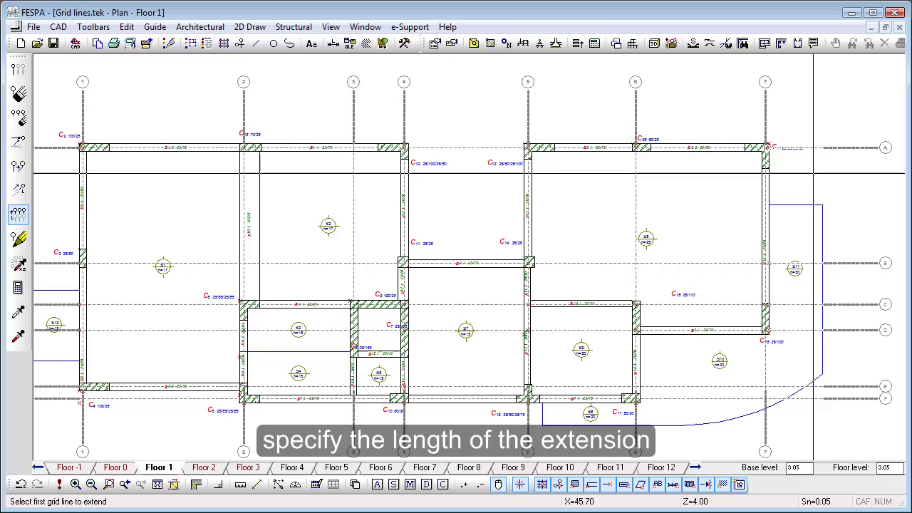
click(158, 490)
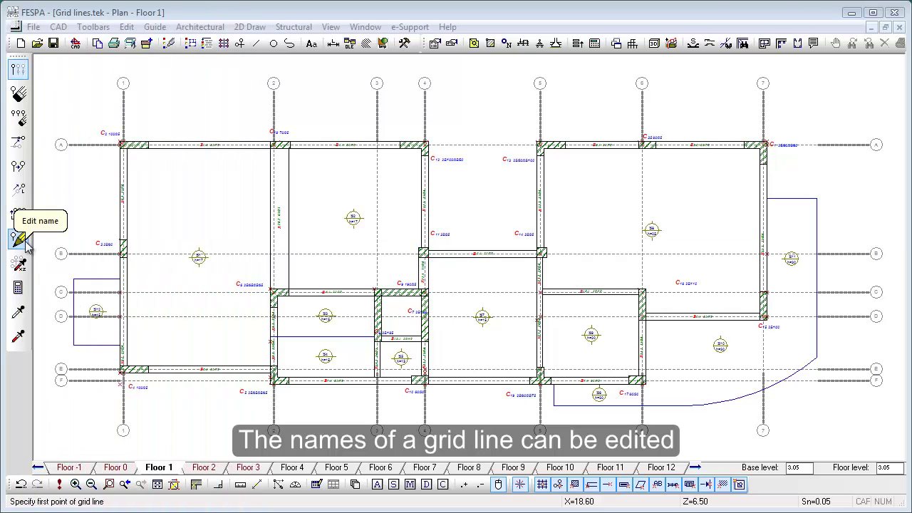
- Rename grid line A to A1 with Edit name
click(19, 240)
click(162, 145)
text(A1)
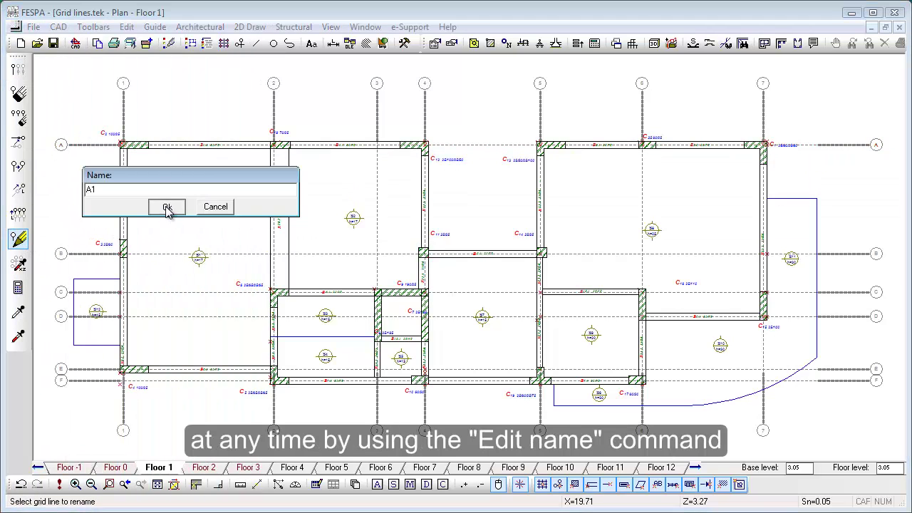
click(167, 207)
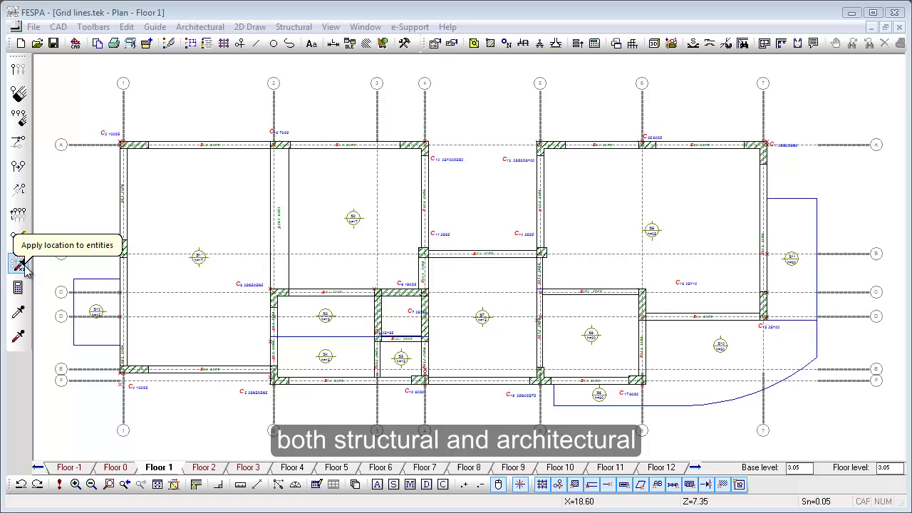
scroll(68, 230, up, 1)
scroll(81, 241, up, 1)
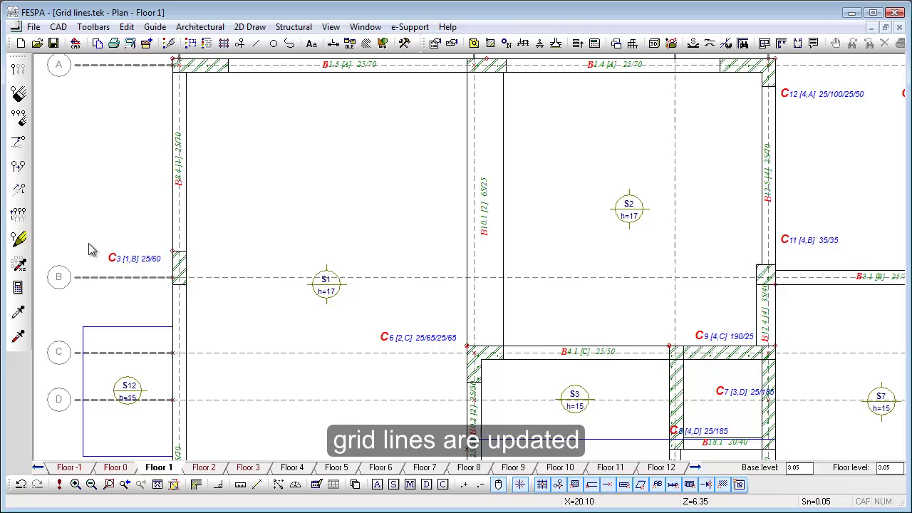
- Review the Grid layer under 2D Draw and the Location layer under Structural - Names
click(355, 485)
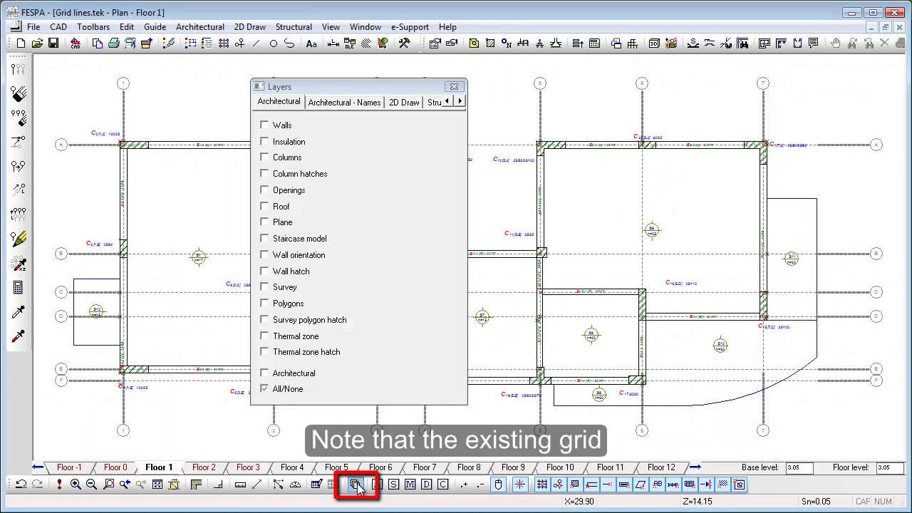
click(404, 104)
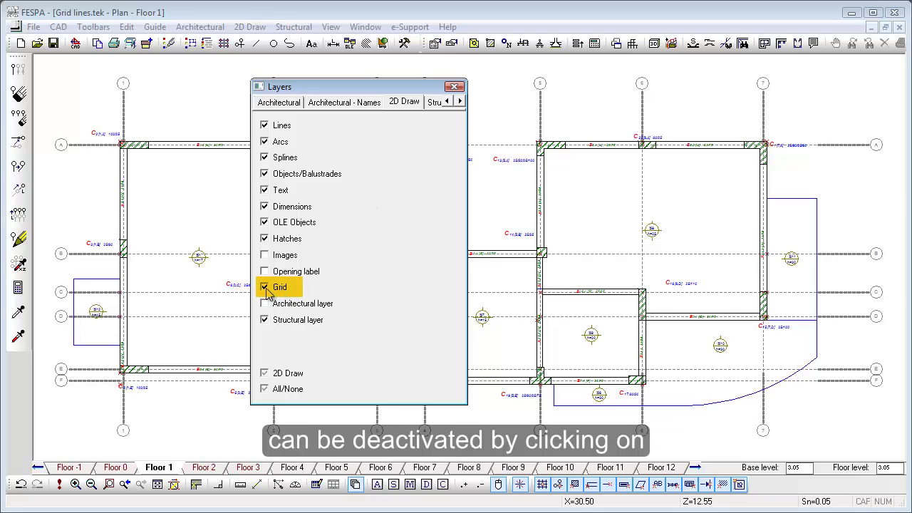
click(460, 102)
click(375, 102)
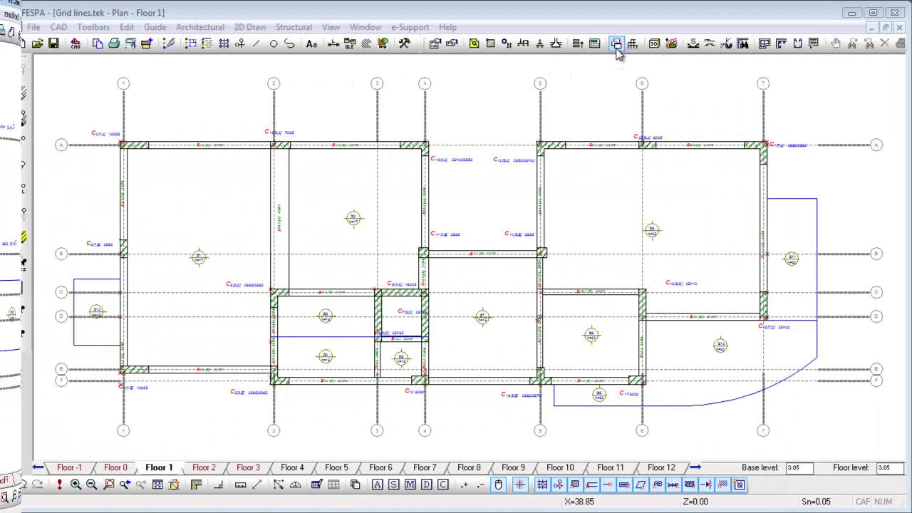
- Set Automatic location from grid to No for all columns in table 201.1
click(617, 44)
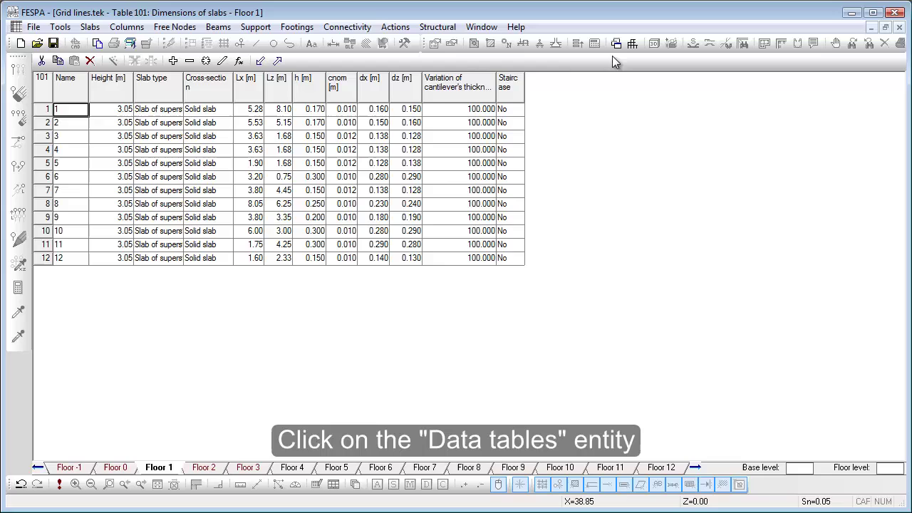
click(127, 27)
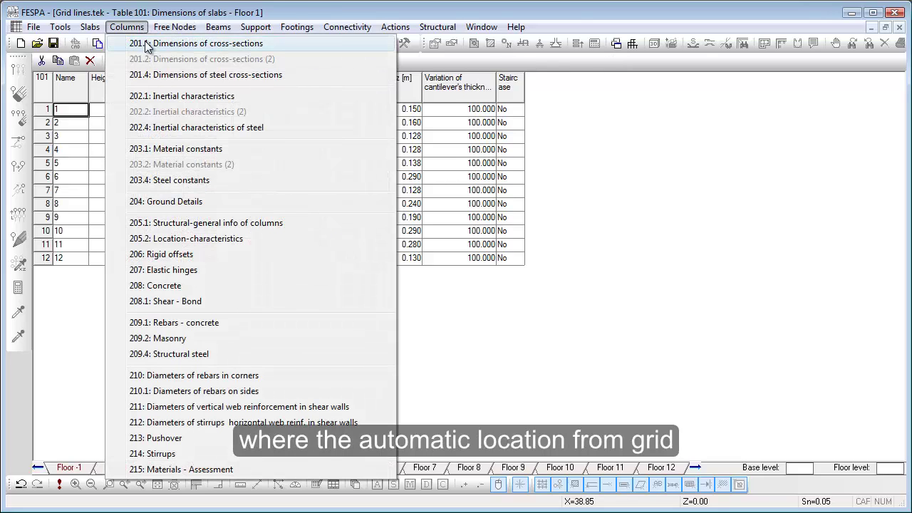
click(146, 46)
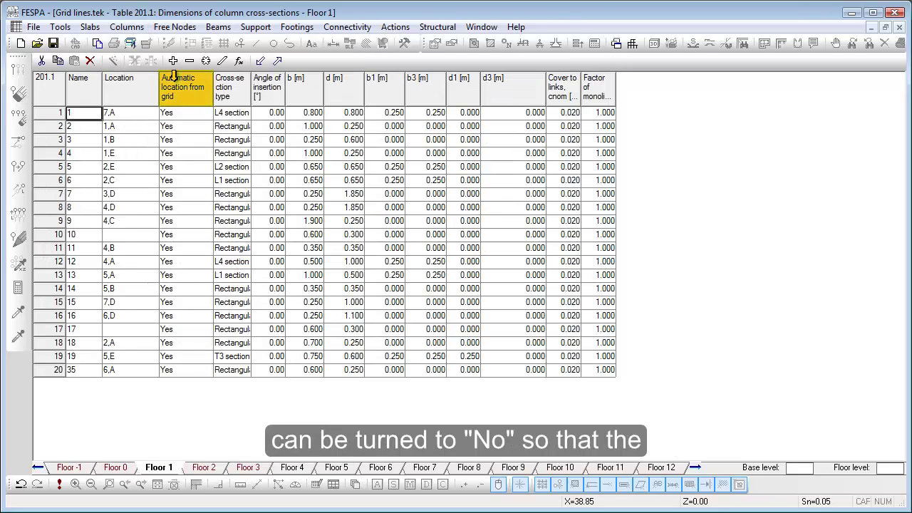
click(175, 77)
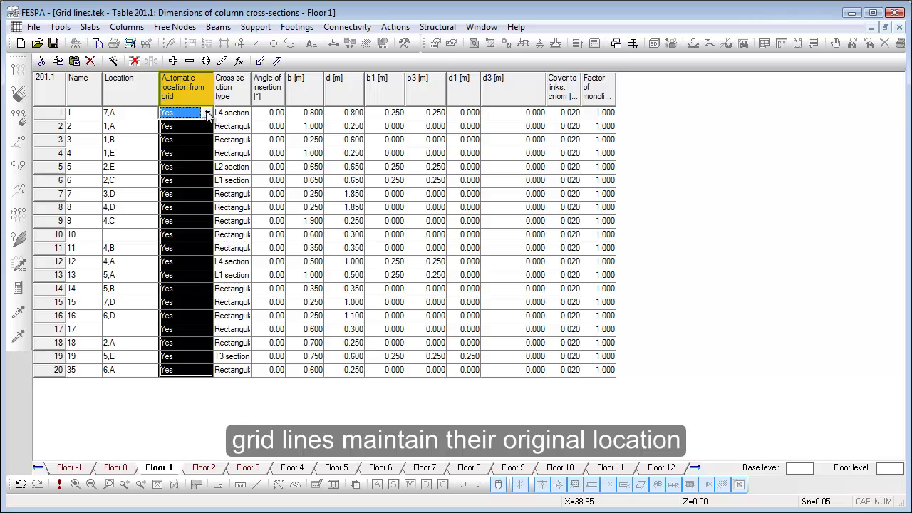
click(207, 116)
click(204, 133)
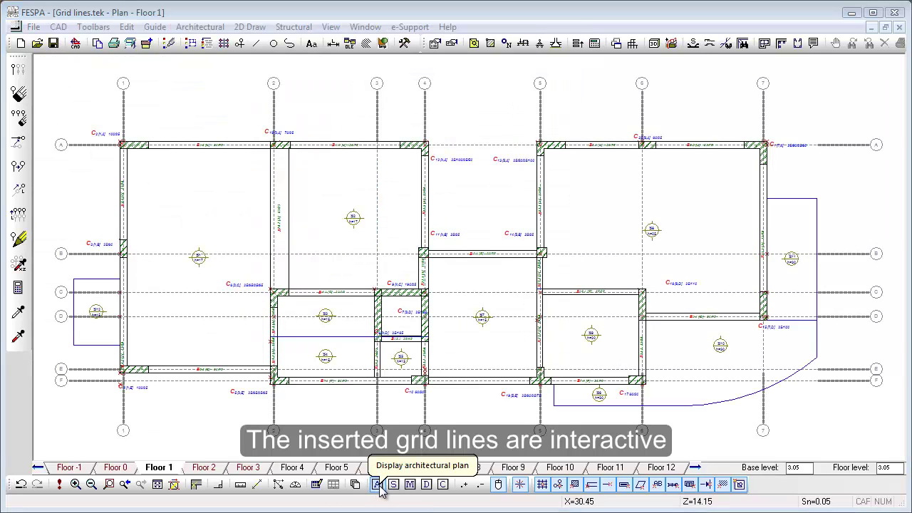
click(379, 485)
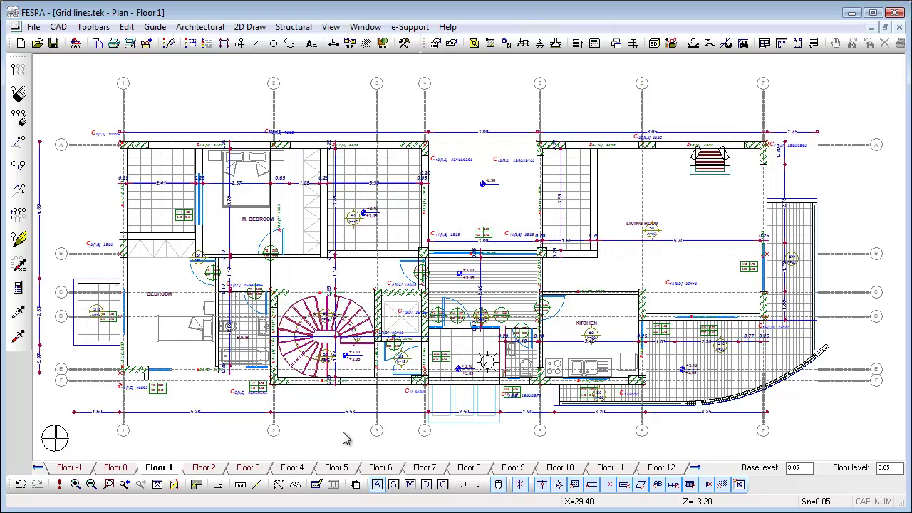
click(394, 485)
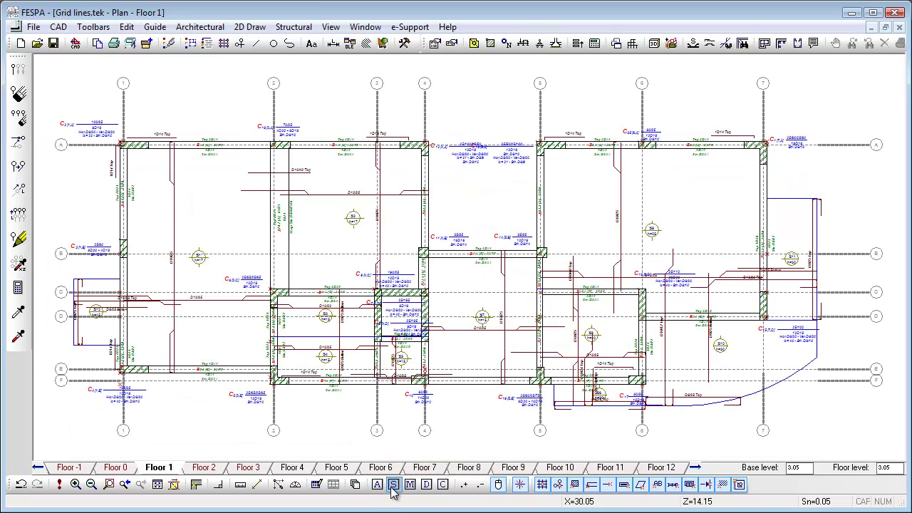
- Open the reinforcement elevation of the beam on grid line A
click(744, 47)
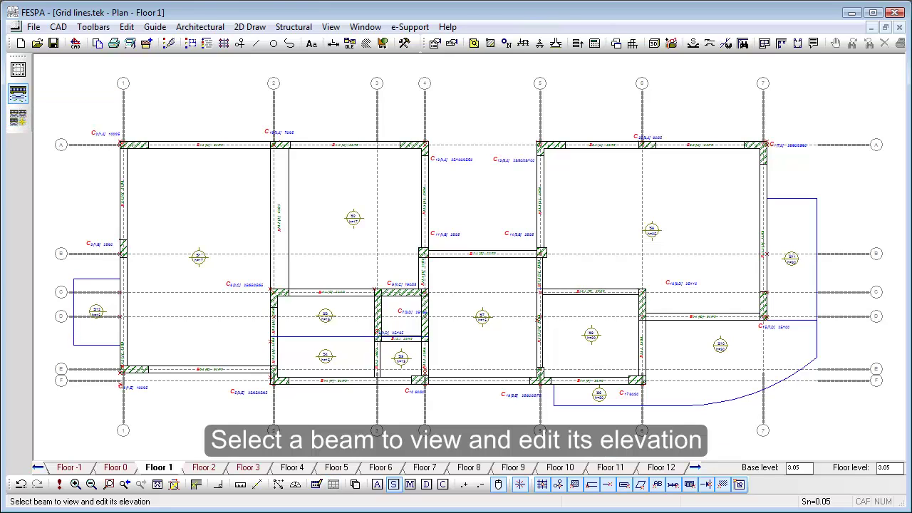
click(186, 145)
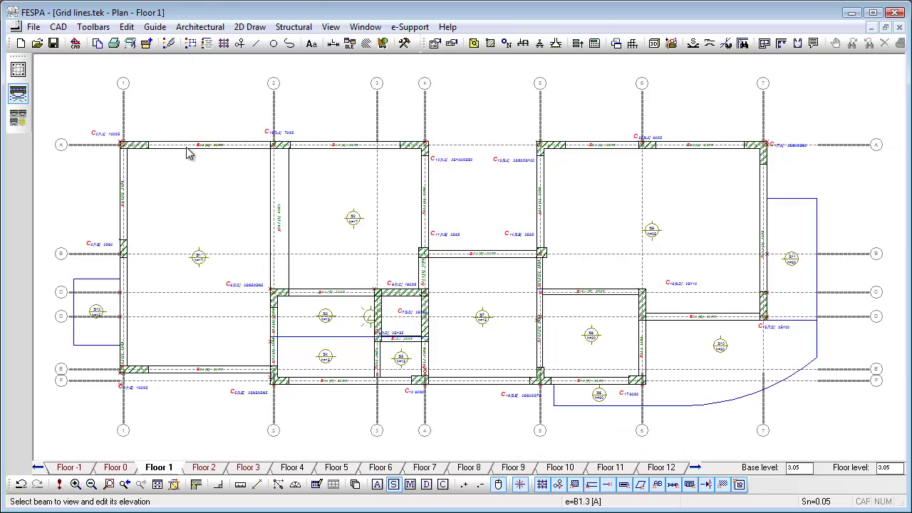